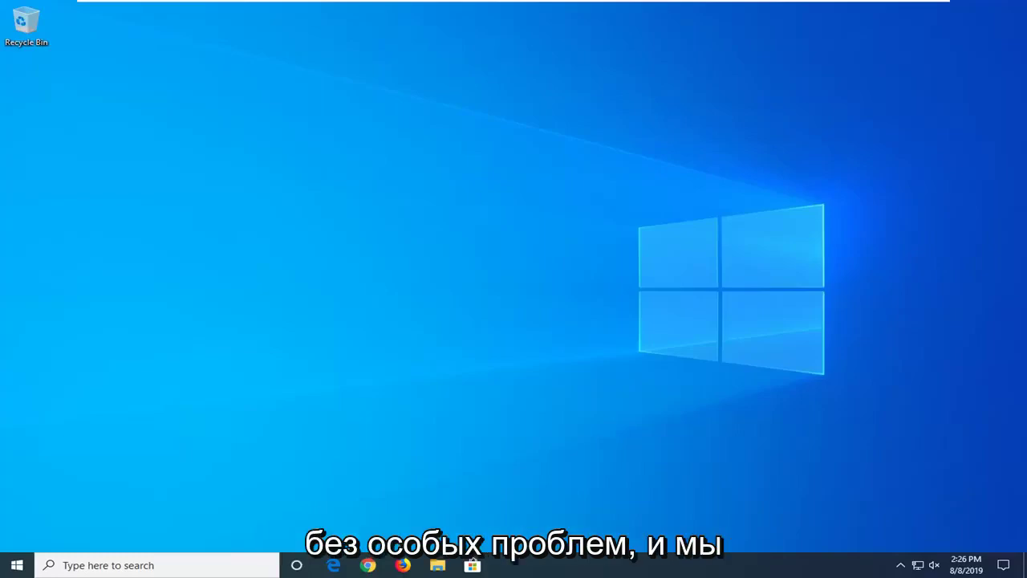
- Open the Recovery page in the Update & Security section of Windows Settings
{"action": "left_click", "coordinate": [17, 565]}
{"action": "left_click", "coordinate": [16, 565]}
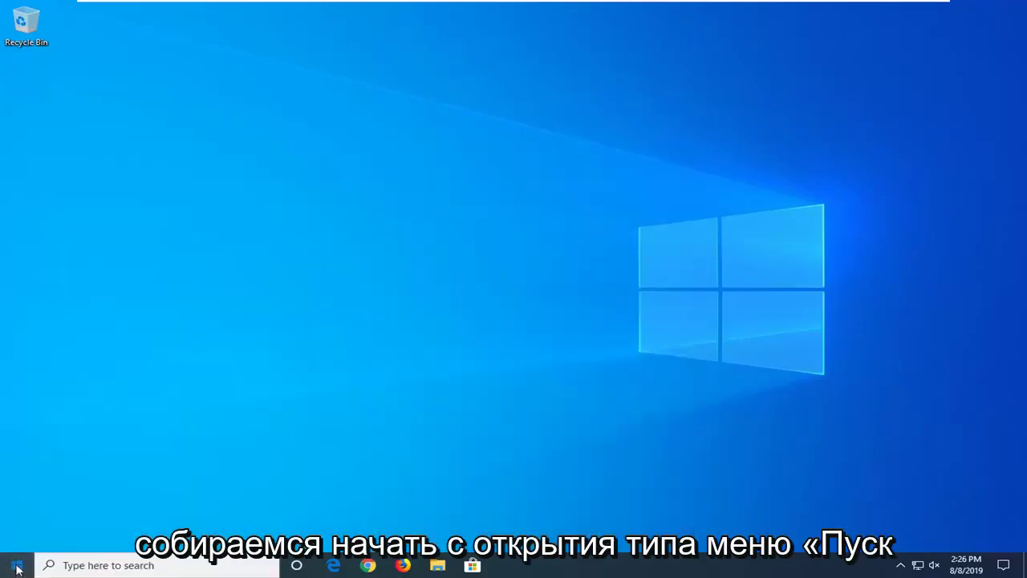
{"action": "left_click", "coordinate": [17, 565]}
{"action": "type", "text": "sett"}
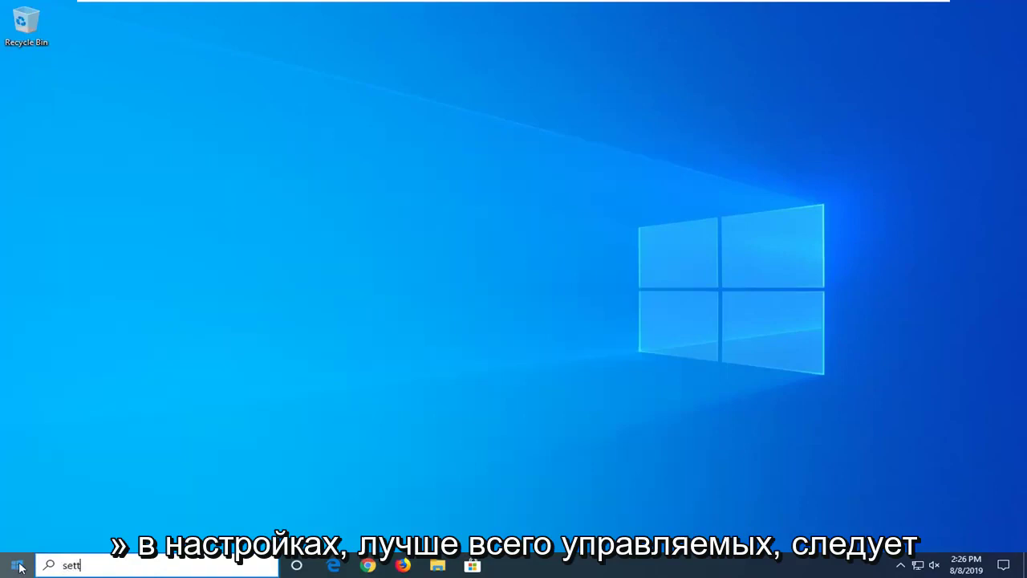
{"action": "type", "text": "ings"}
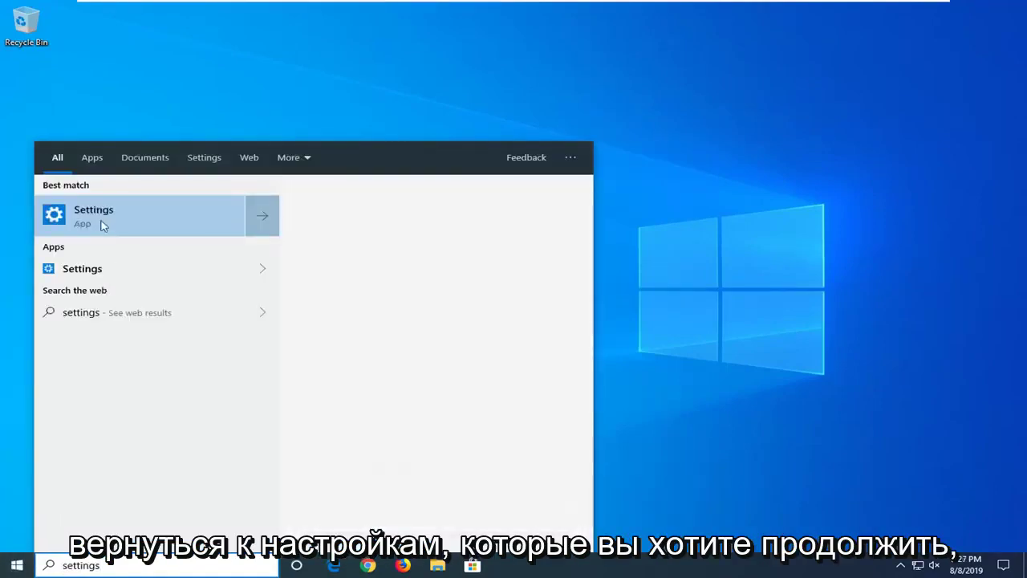
{"action": "left_click", "coordinate": [98, 218]}
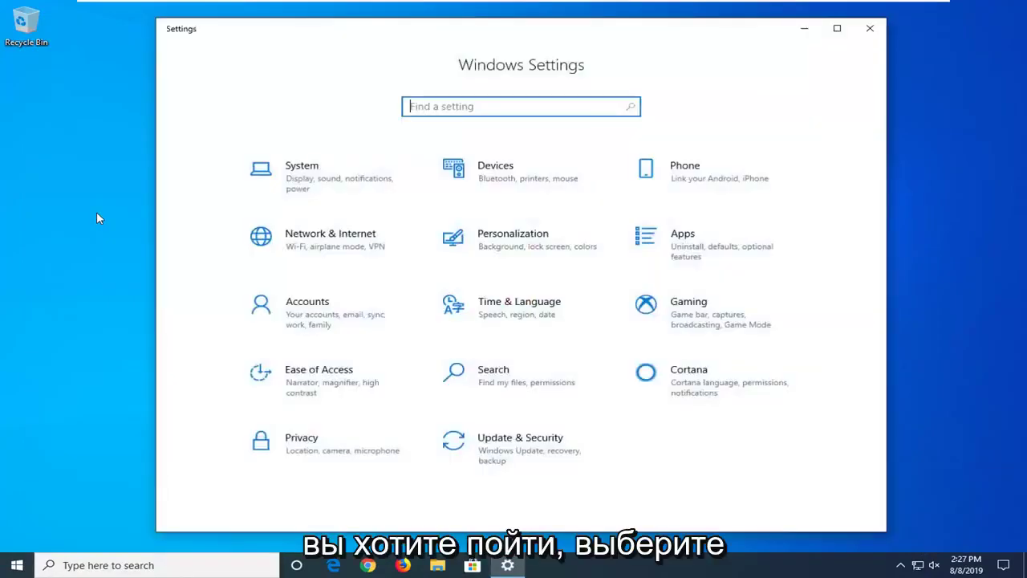
{"action": "left_click", "coordinate": [543, 446]}
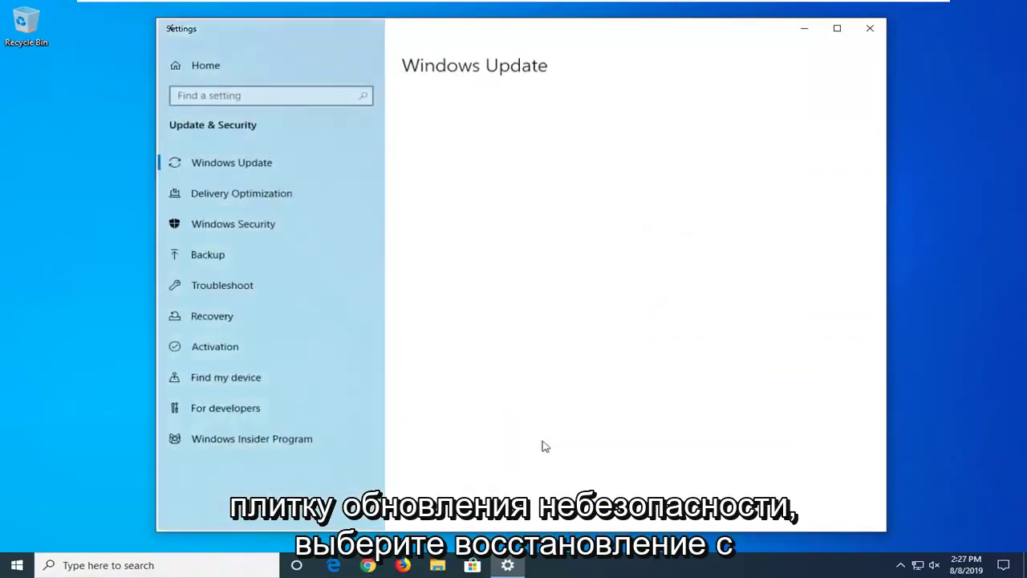
{"action": "left_click", "coordinate": [211, 317]}
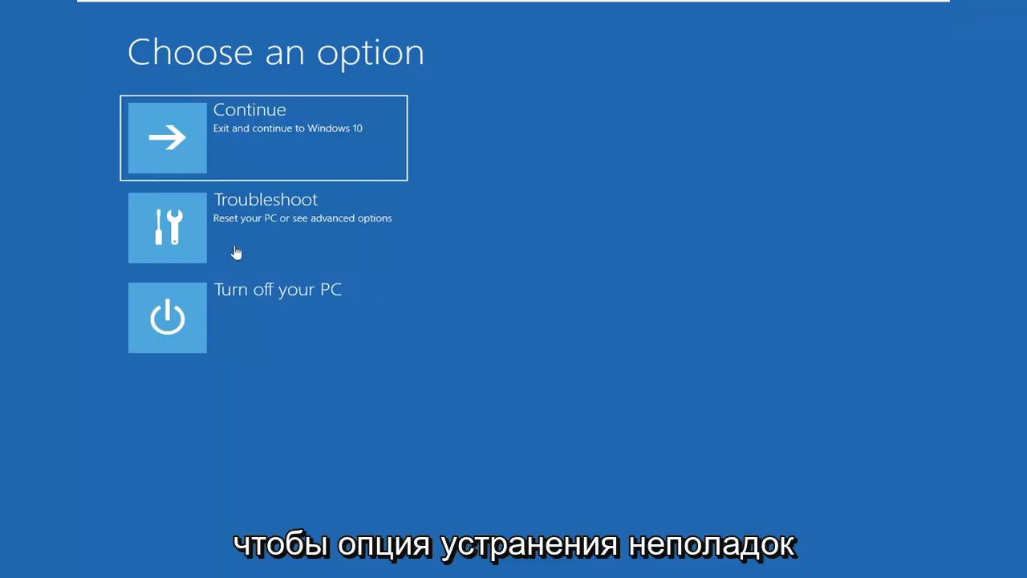
- Boot the PC into Safe Mode with Networking through the advanced troubleshooting options and Startup Settings
{"action": "left_click", "coordinate": [285, 221]}
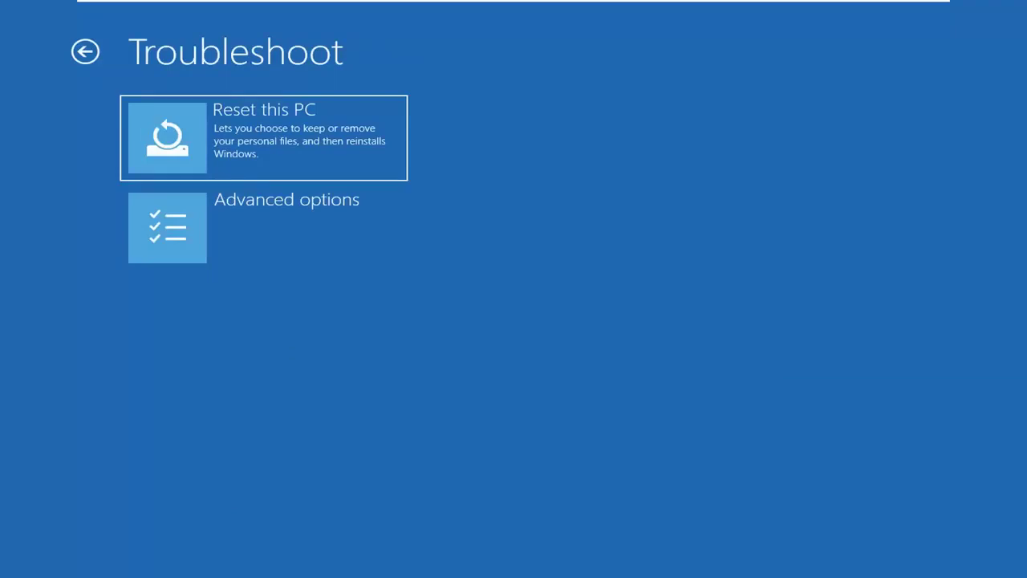
{"action": "left_click", "coordinate": [215, 234]}
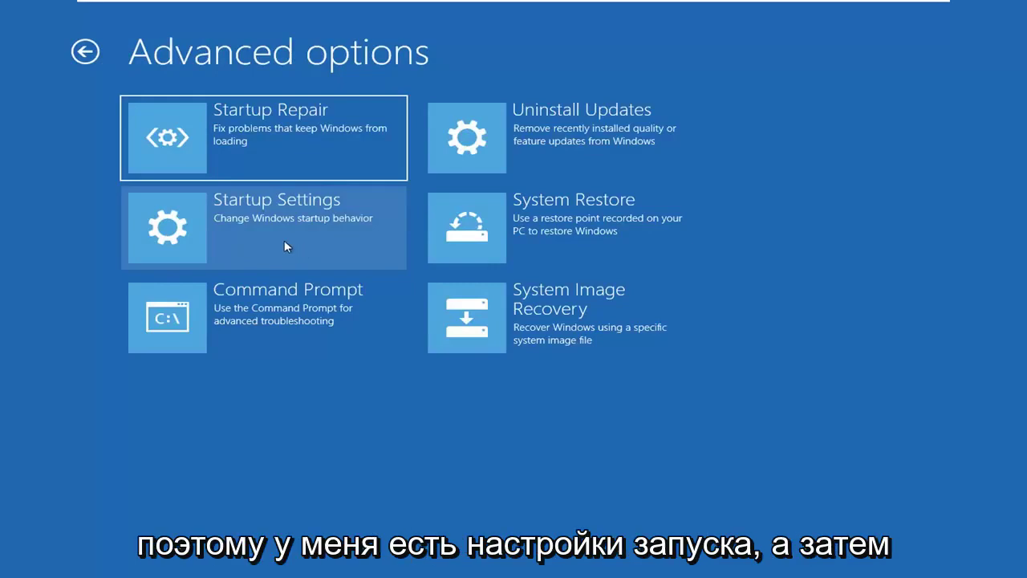
{"action": "left_click", "coordinate": [219, 220]}
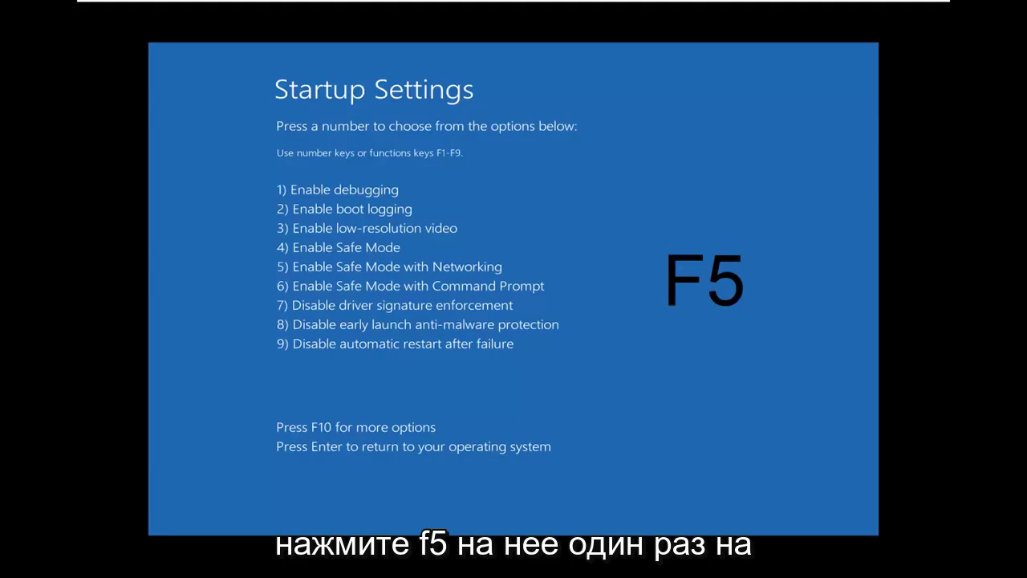
{"action": "key", "text": "F5"}
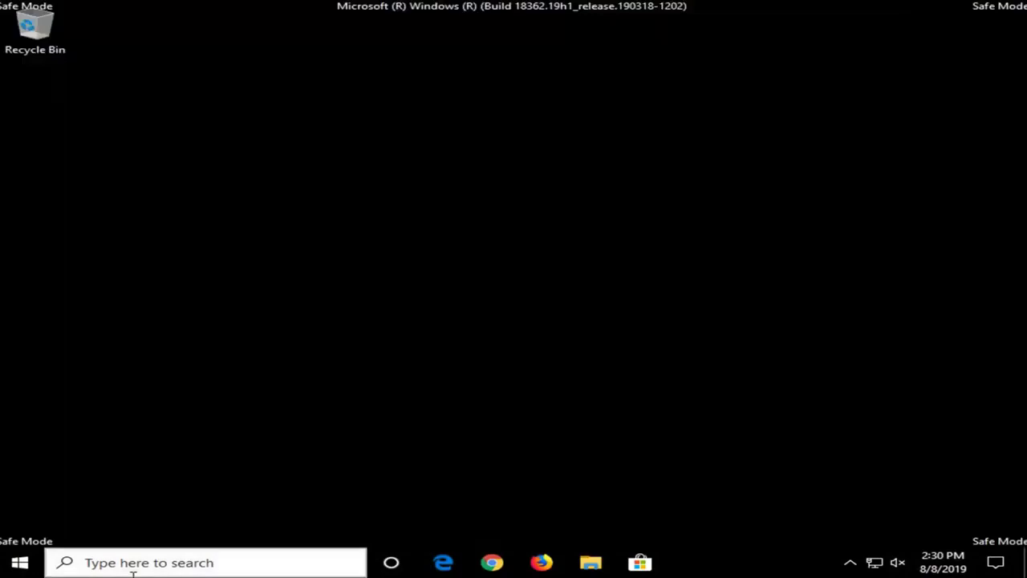
- Search Windows for "file explorer" and open File Explorer
{"action": "left_click", "coordinate": [20, 562]}
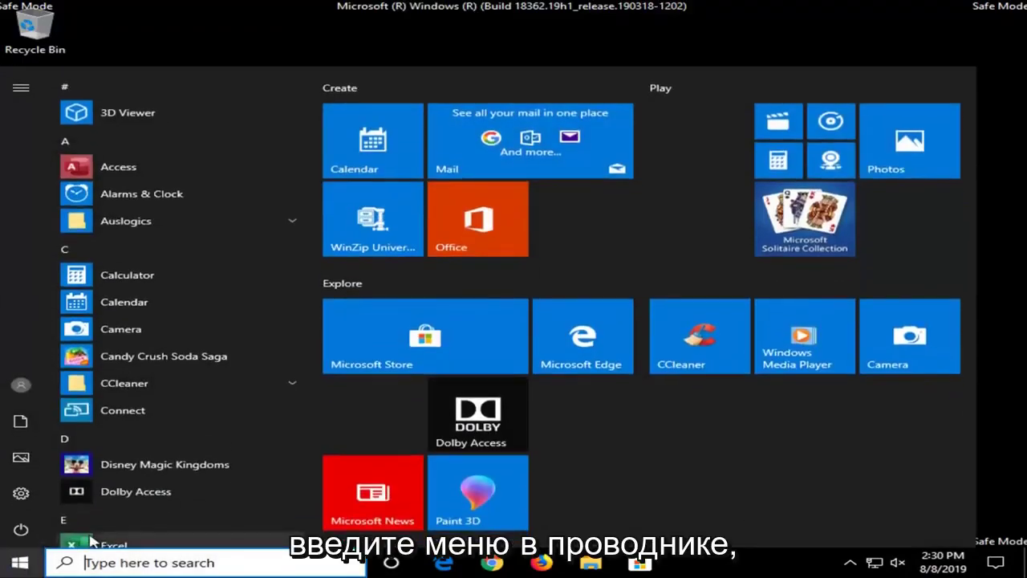
{"action": "type", "text": "fiol"}
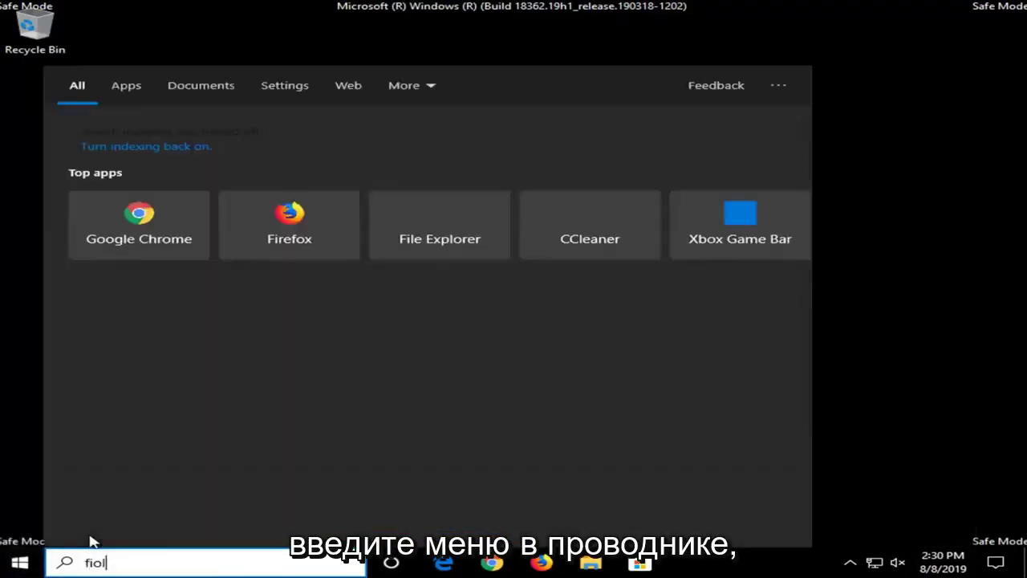
{"action": "key", "text": "BackSpace"}
{"action": "key", "text": "BackSpace"}
{"action": "type", "text": "le explorer"}
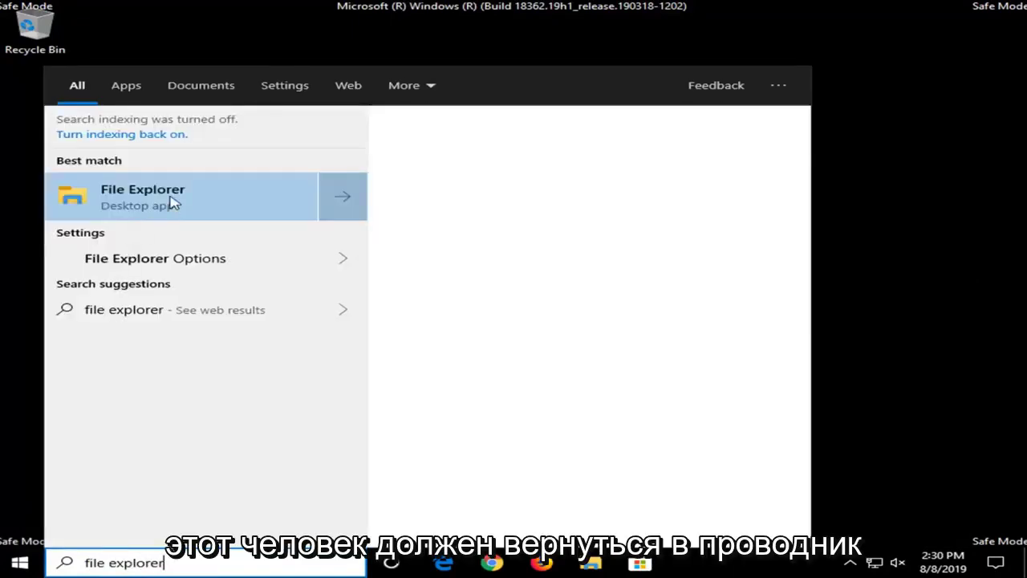
{"action": "left_click", "coordinate": [184, 210]}
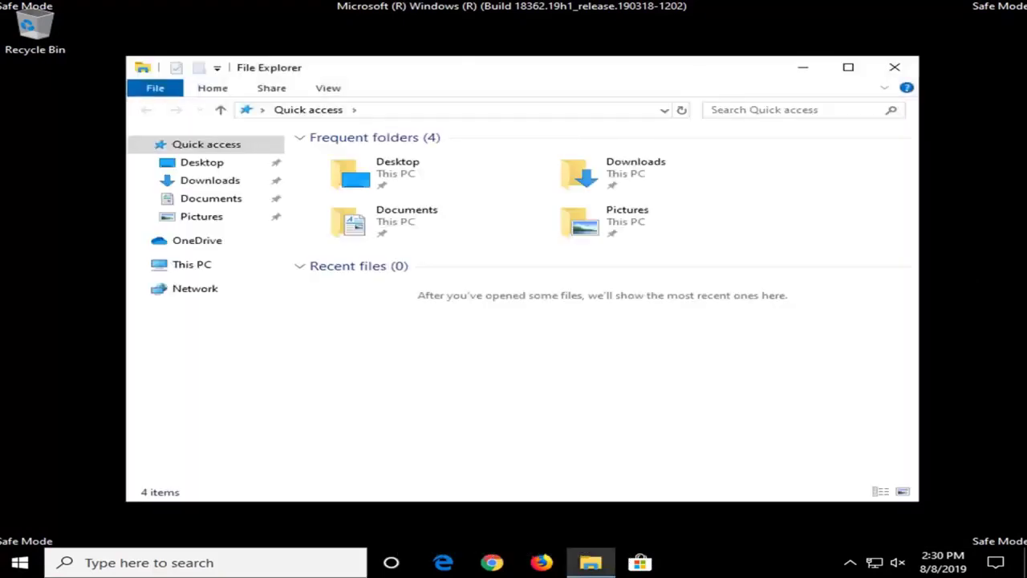
- Go to the SoftwareDistribution folder inside the Windows folder on Local Disk (C:)
{"action": "left_click", "coordinate": [202, 268]}
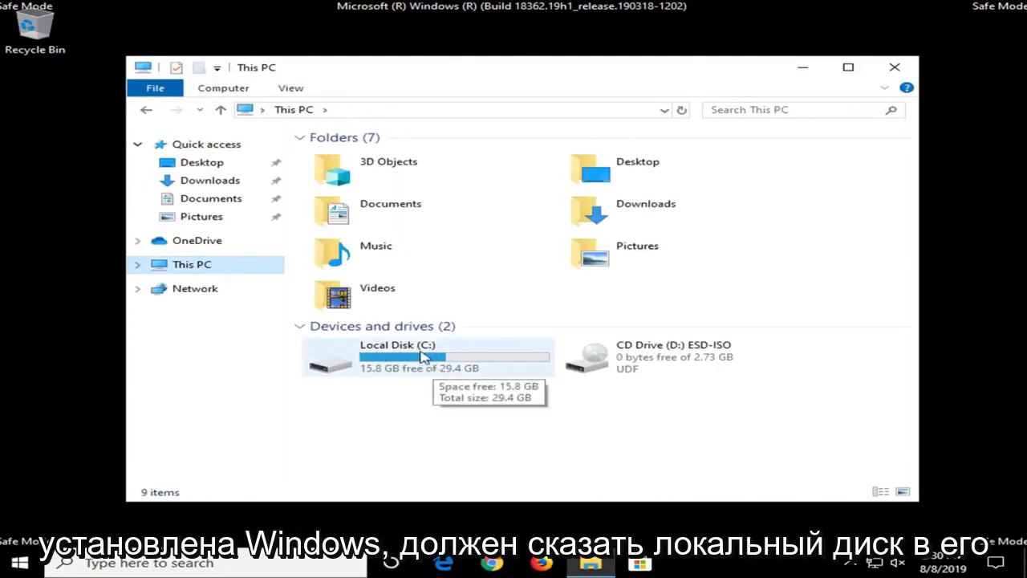
{"action": "double_click", "coordinate": [401, 360]}
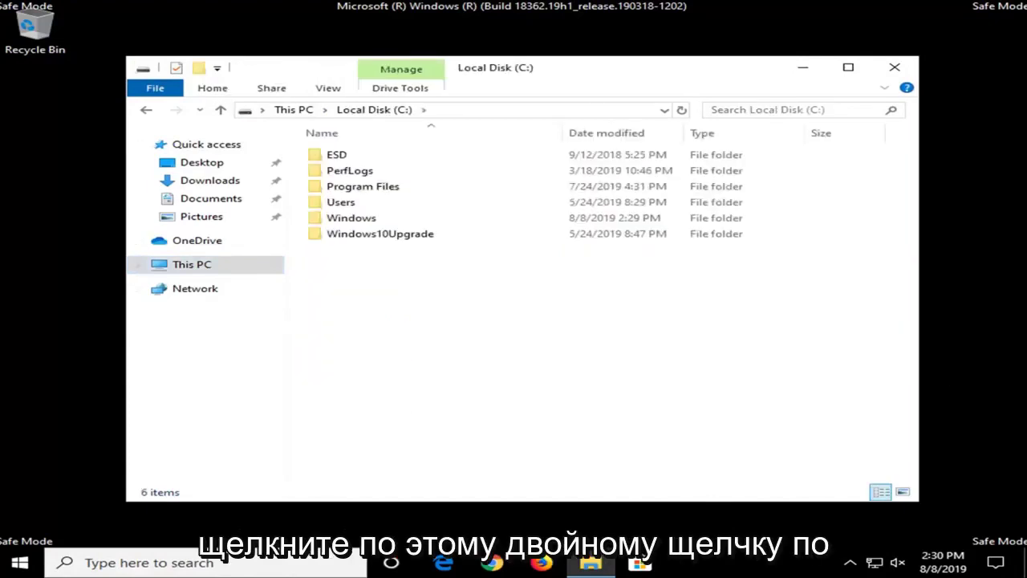
{"action": "double_click", "coordinate": [327, 220]}
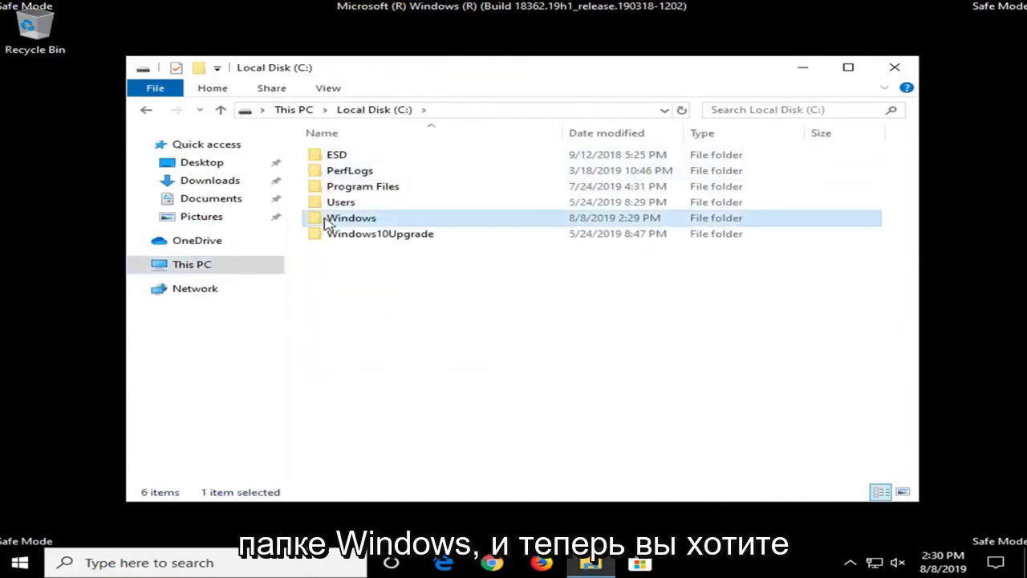
{"action": "scroll", "coordinate": [404, 268], "scroll_direction": "down", "scroll_amount": 12}
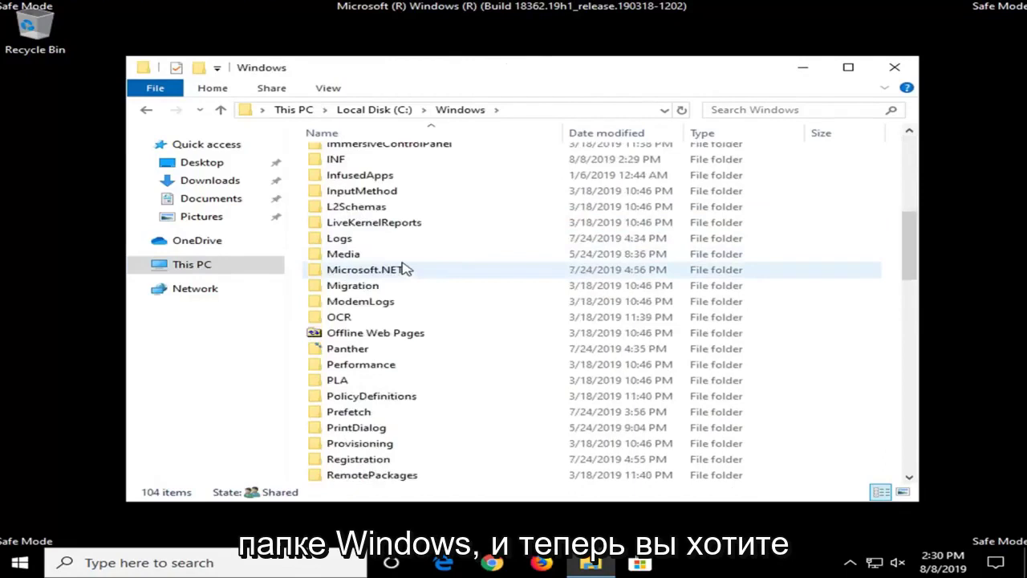
{"action": "scroll", "coordinate": [402, 436], "scroll_direction": "down", "scroll_amount": 4}
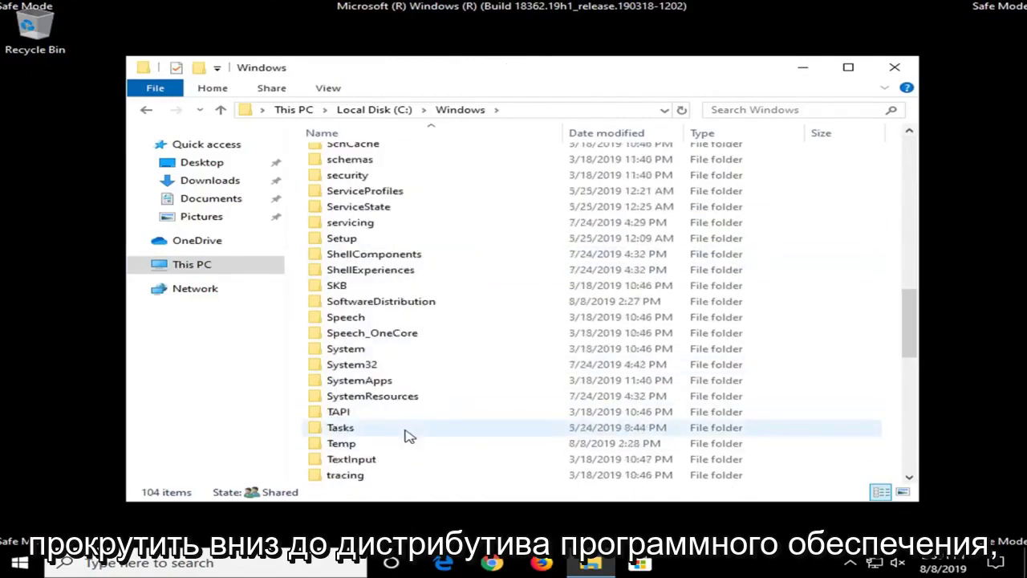
{"action": "double_click", "coordinate": [378, 303]}
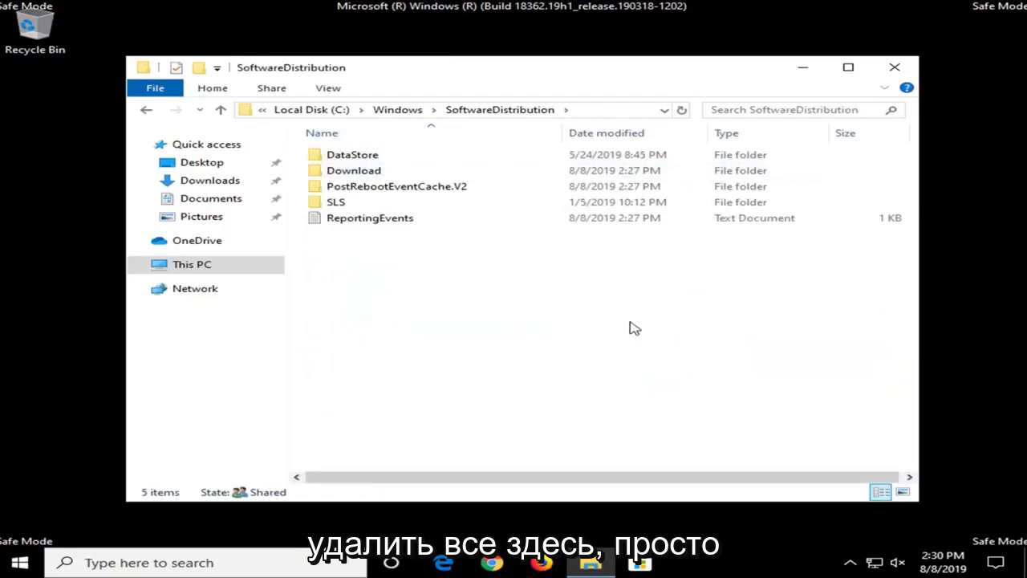
- Delete all files and folders in the SoftwareDistribution folder and close the File Explorer window
{"action": "left_click_drag", "start_coordinate": [632, 323], "coordinate": [344, 136]}
{"action": "right_click", "coordinate": [384, 188]}
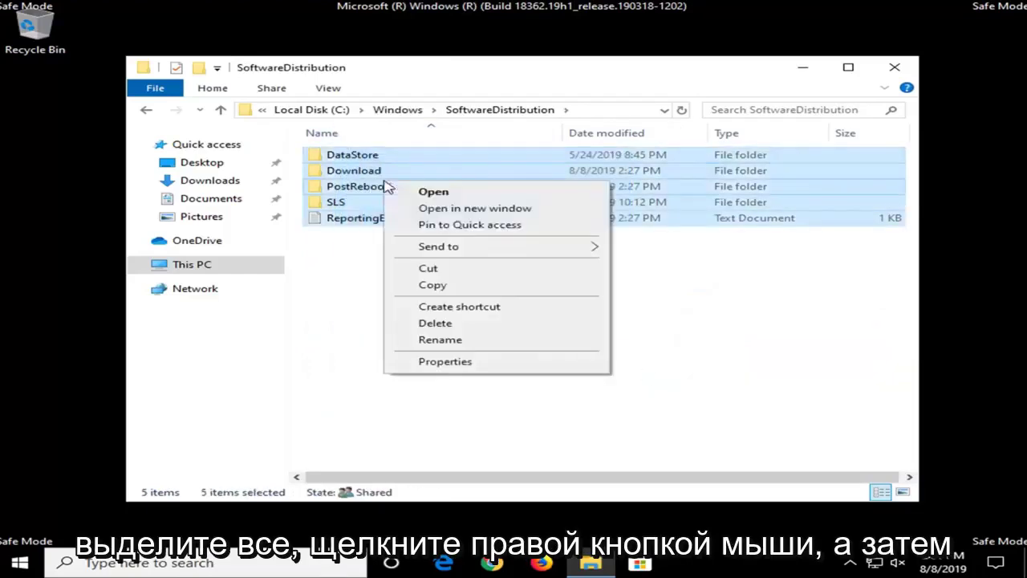
{"action": "left_click", "coordinate": [501, 339]}
{"action": "key", "text": "Escape"}
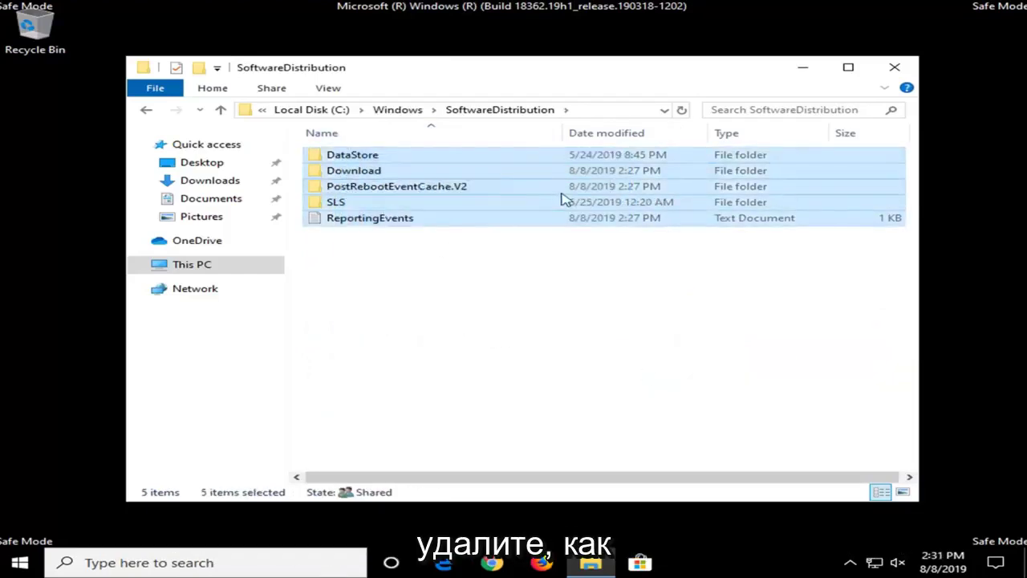
{"action": "right_click", "coordinate": [565, 197]}
{"action": "left_click", "coordinate": [628, 337]}
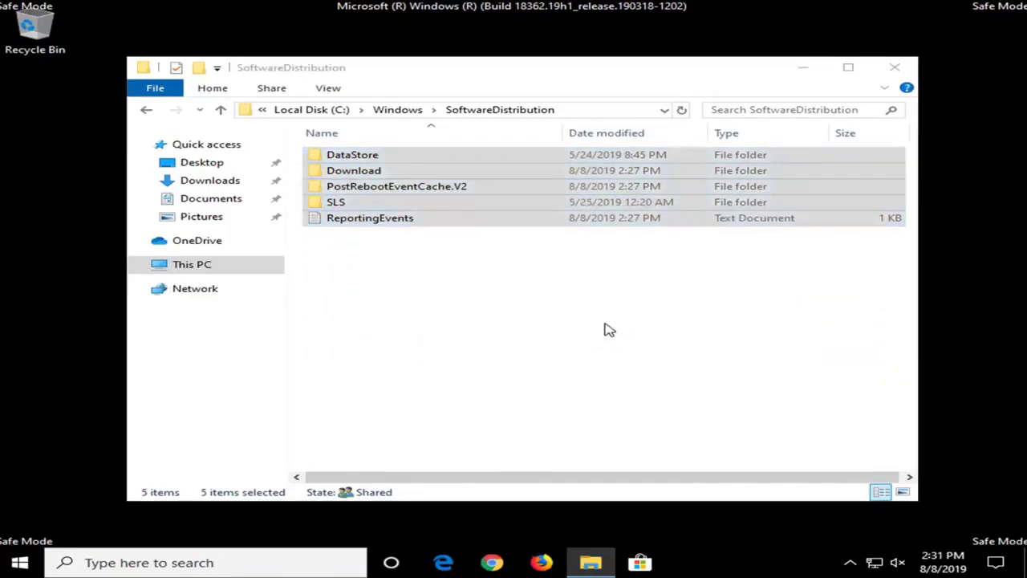
{"action": "left_click", "coordinate": [894, 67]}
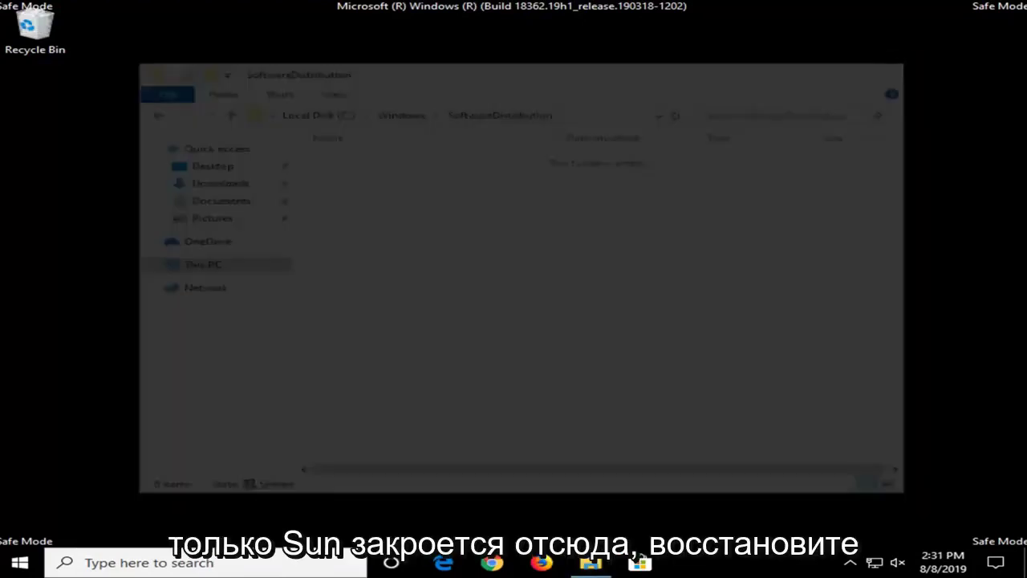
- Restart the computer to leave Safe Mode
{"action": "left_click", "coordinate": [19, 562]}
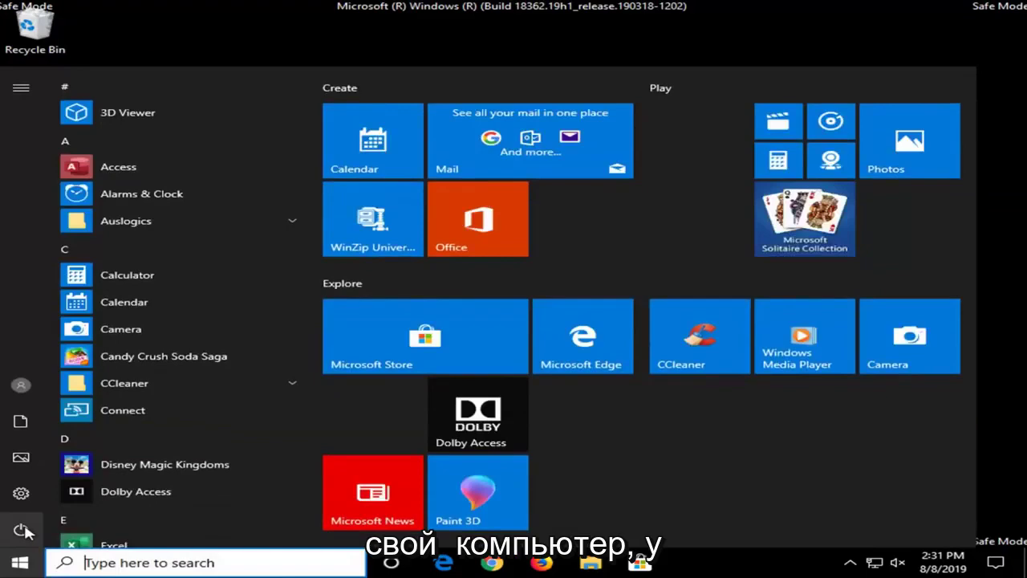
{"action": "left_click", "coordinate": [21, 529]}
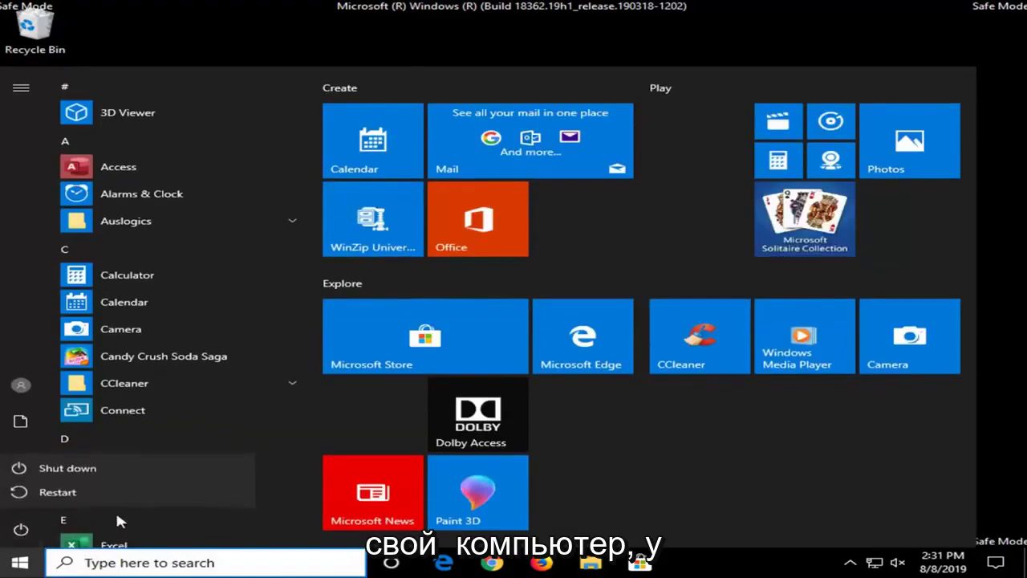
{"action": "left_click", "coordinate": [56, 492]}
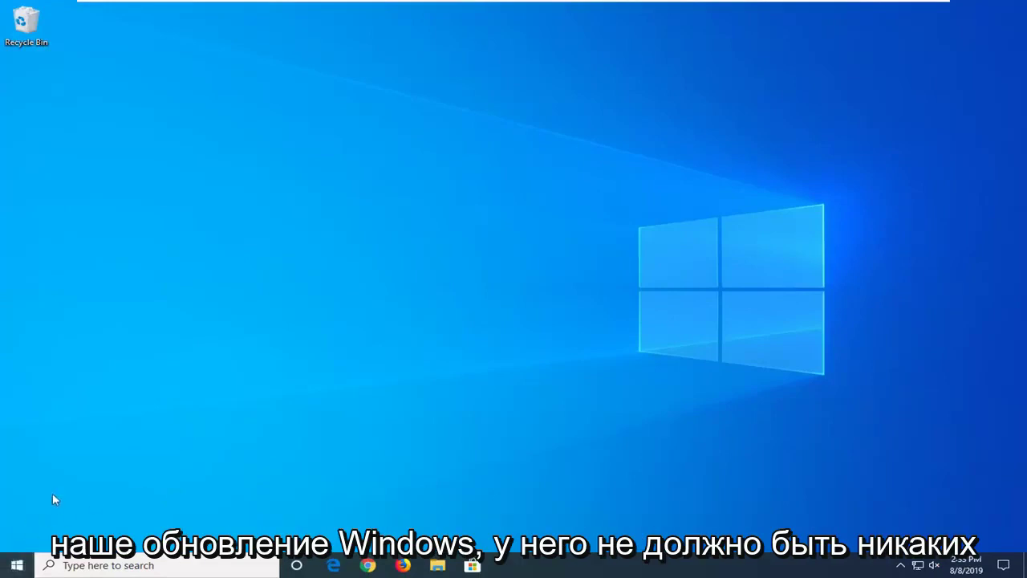
- Search Windows for "troubleshoot" and open the Troubleshoot settings page
{"action": "left_click", "coordinate": [18, 568]}
{"action": "type", "text": "t"}
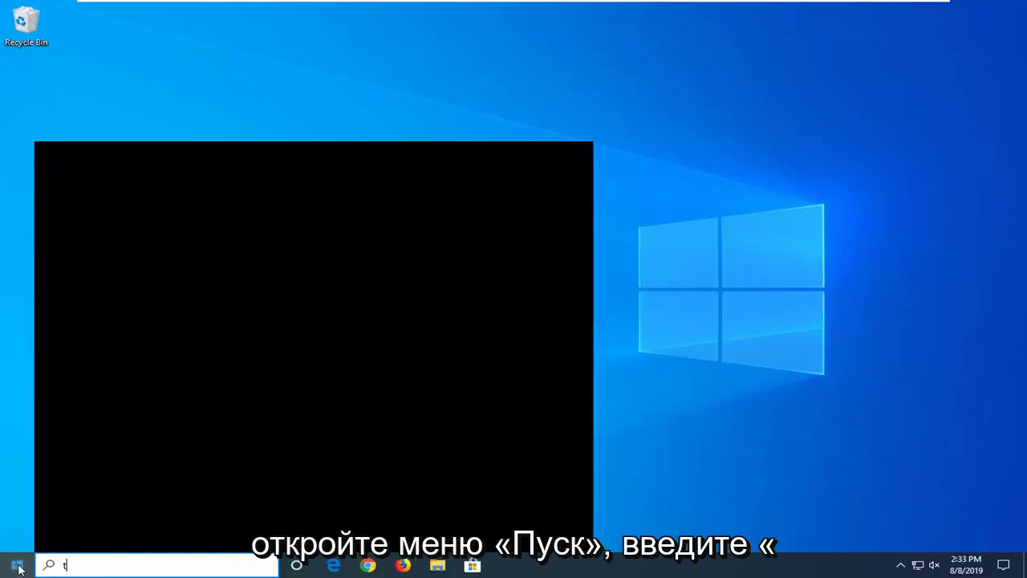
{"action": "type", "text": "roublehsoot"}
{"action": "key", "text": "ctrl+a"}
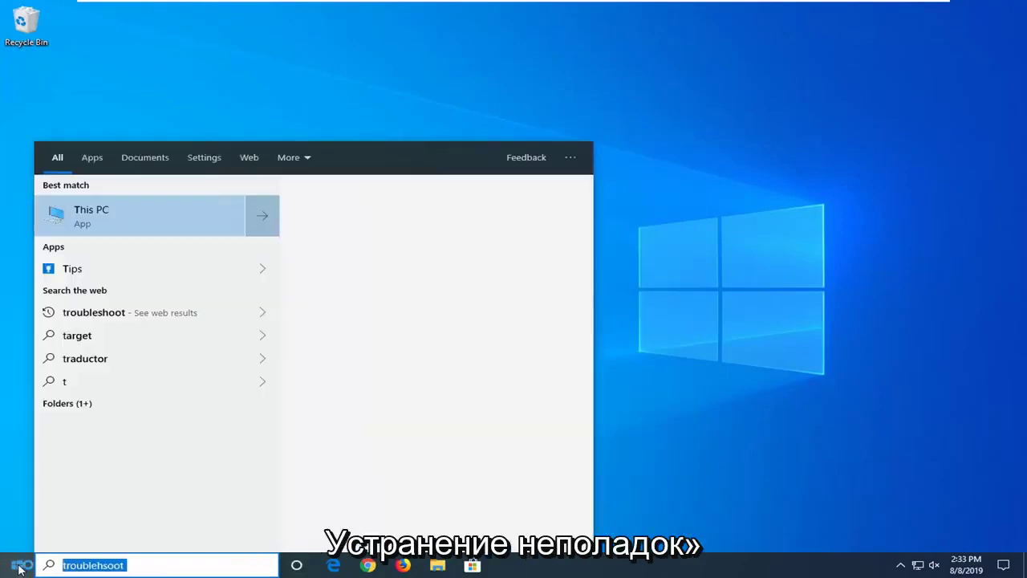
{"action": "type", "text": "tro"}
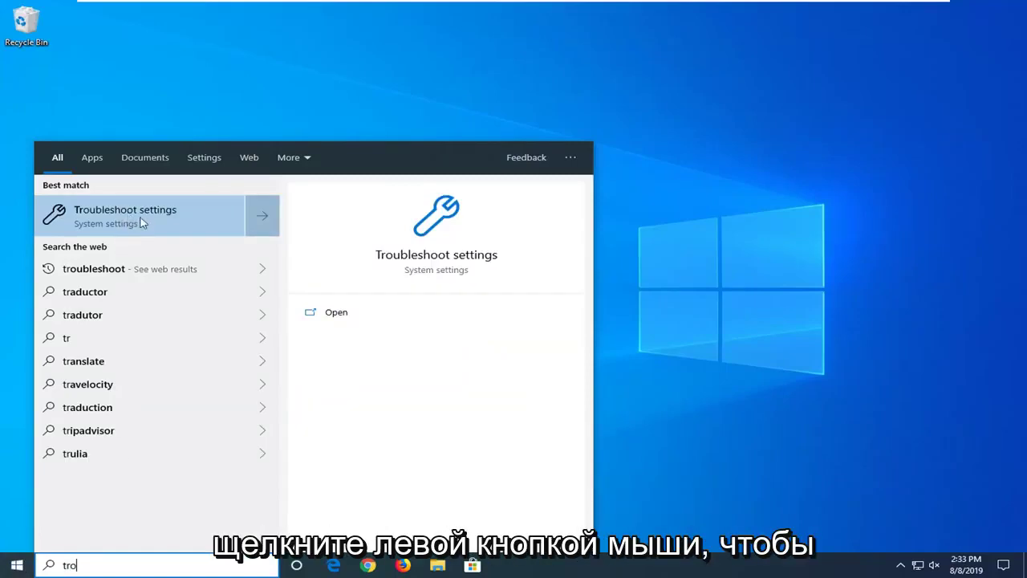
{"action": "type", "text": "ublesh"}
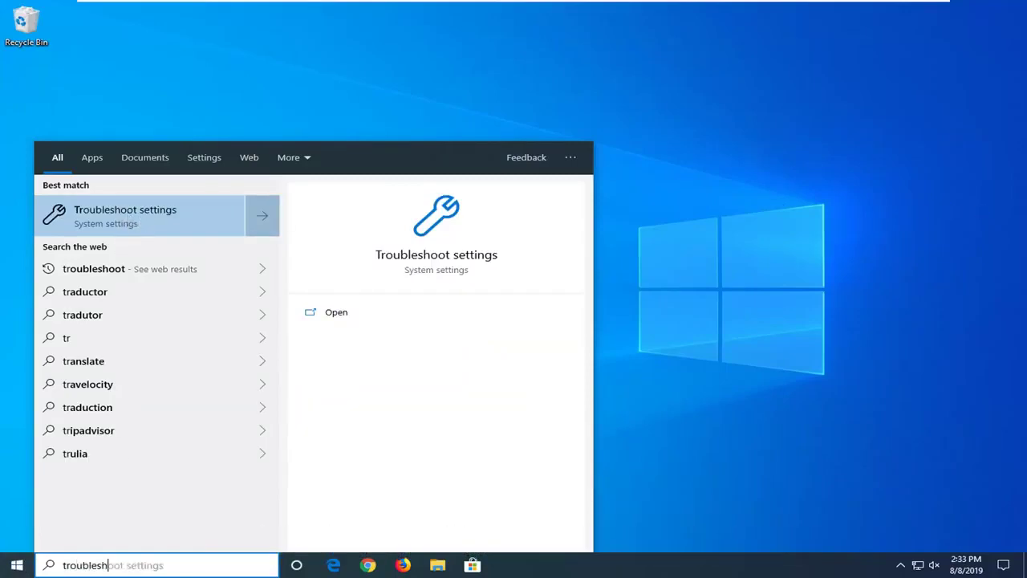
{"action": "type", "text": "oot"}
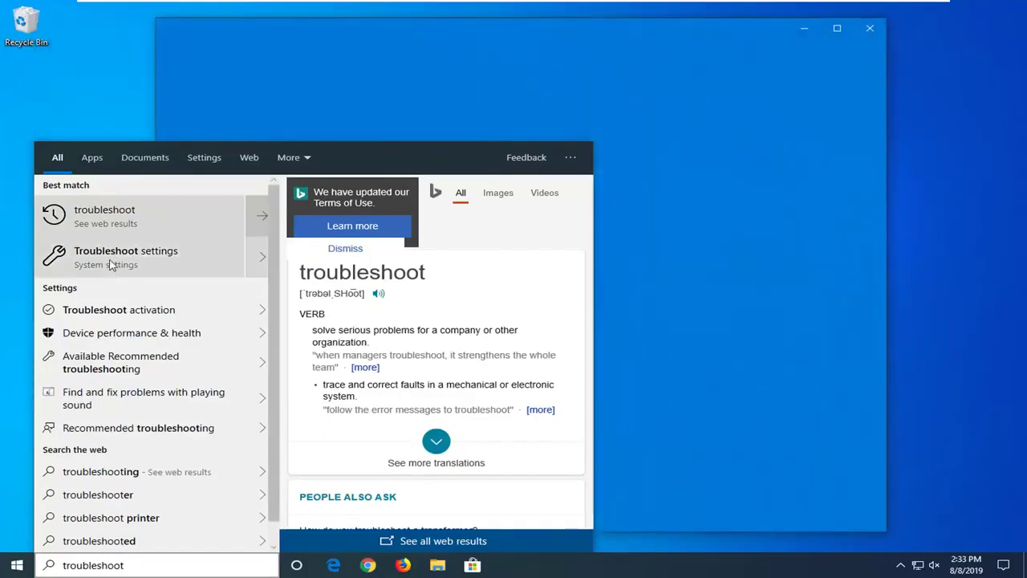
{"action": "left_click", "coordinate": [111, 257]}
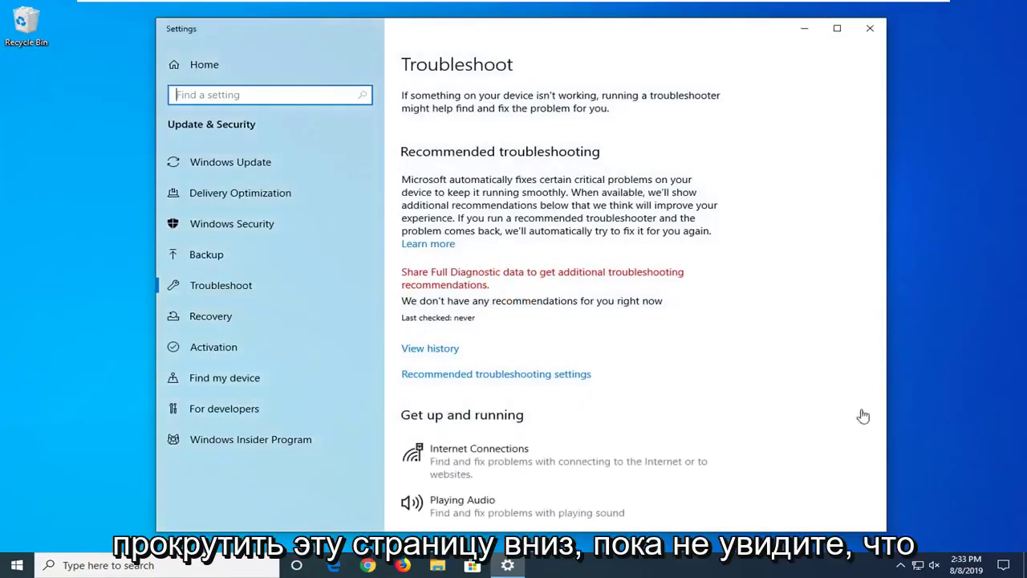
- Run the Windows Update troubleshooter, then close it and the Settings window
{"action": "scroll", "coordinate": [562, 348], "scroll_direction": "down", "scroll_amount": 4}
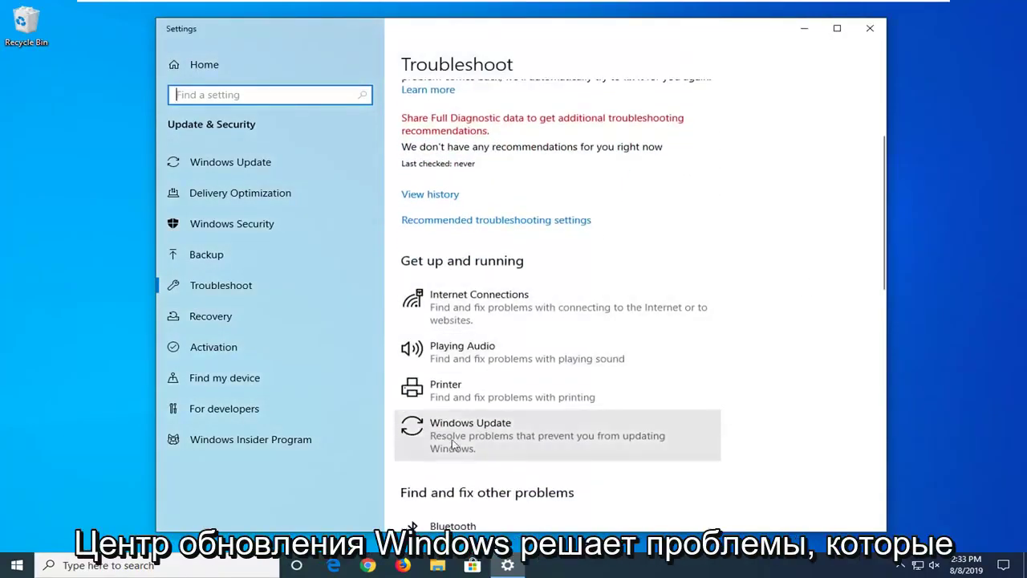
{"action": "left_click", "coordinate": [538, 442]}
{"action": "scroll", "coordinate": [547, 442], "scroll_direction": "down", "scroll_amount": 2}
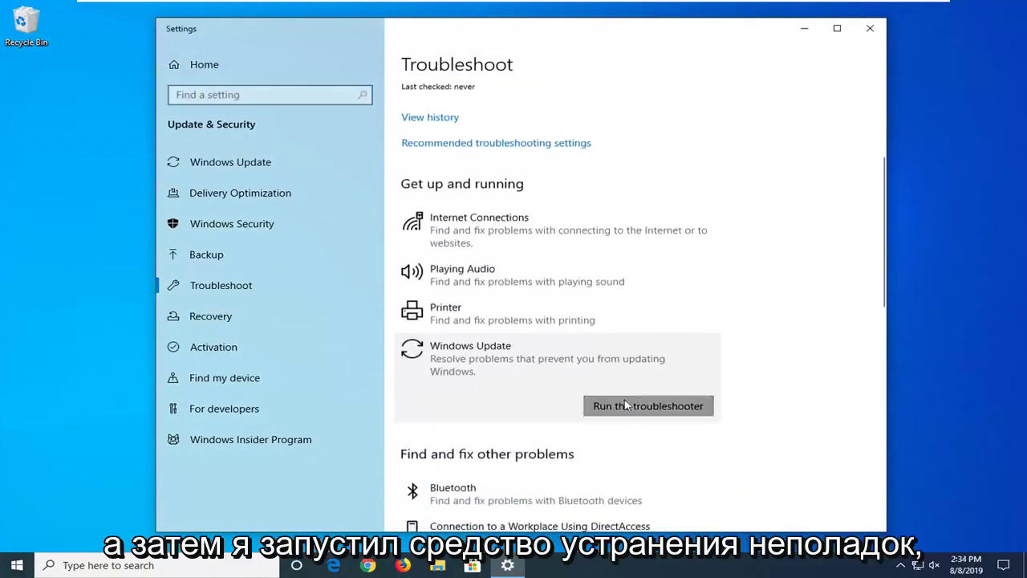
{"action": "left_click", "coordinate": [626, 406]}
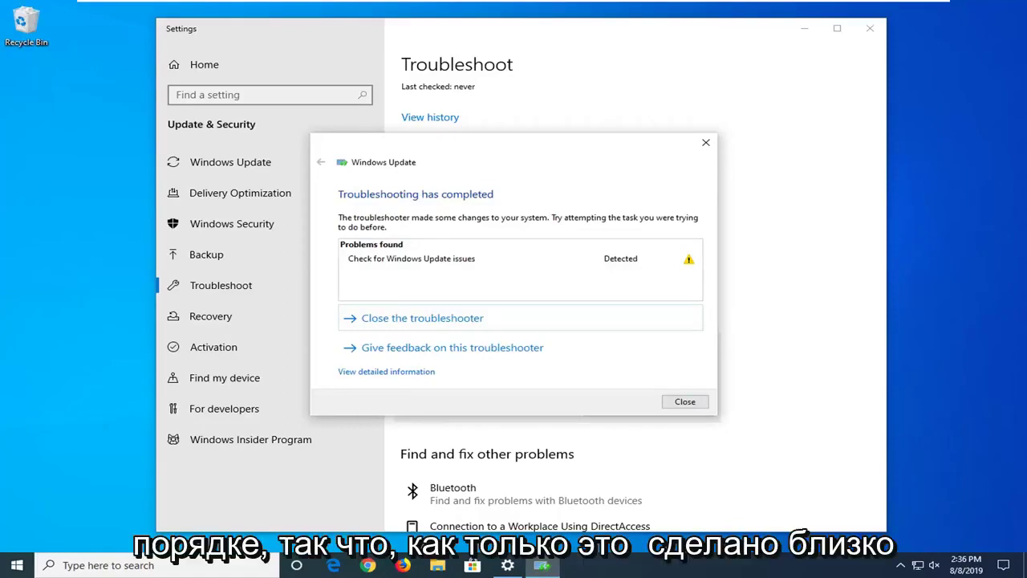
{"action": "left_click", "coordinate": [684, 402]}
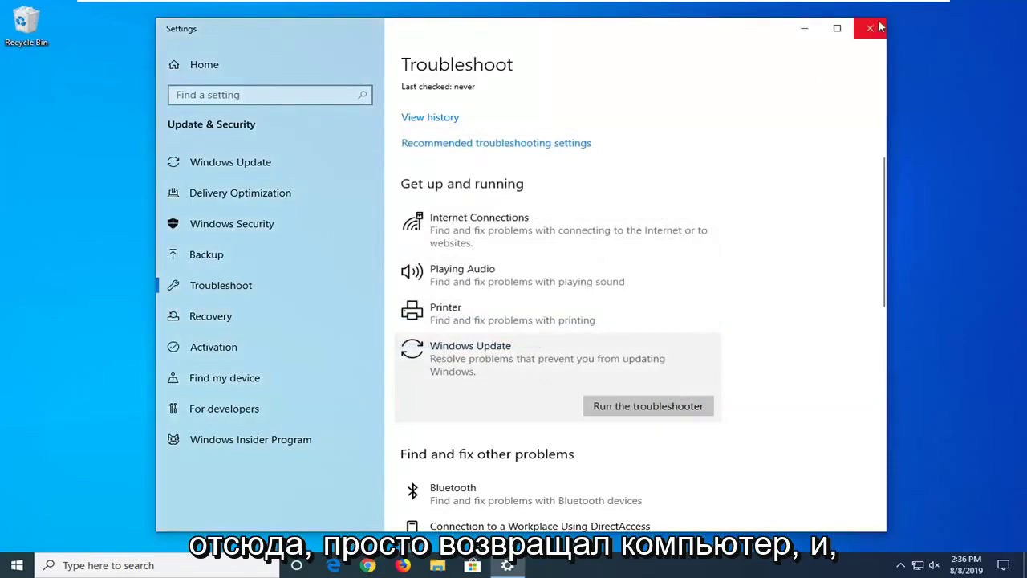
{"action": "left_click", "coordinate": [869, 30]}
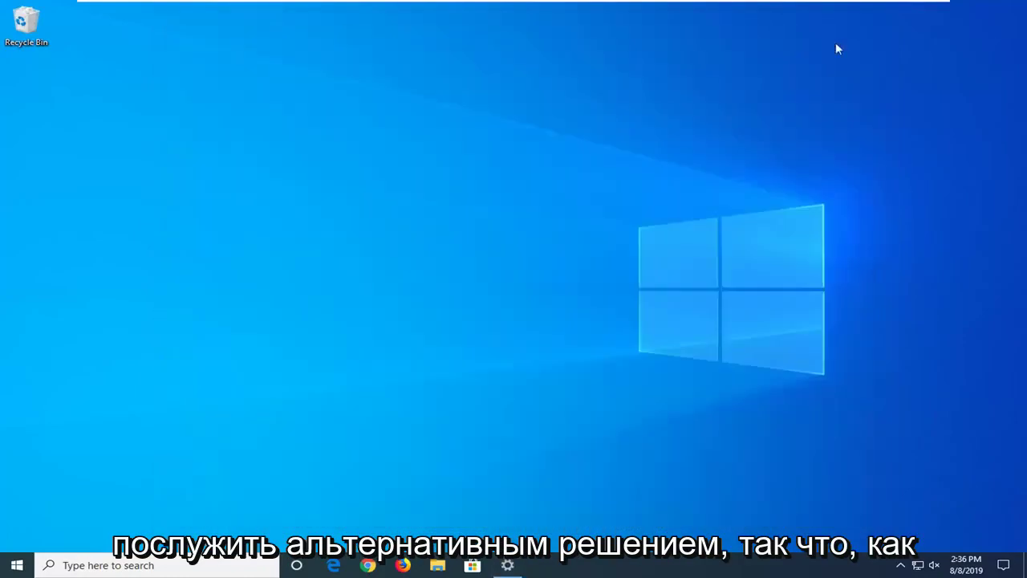